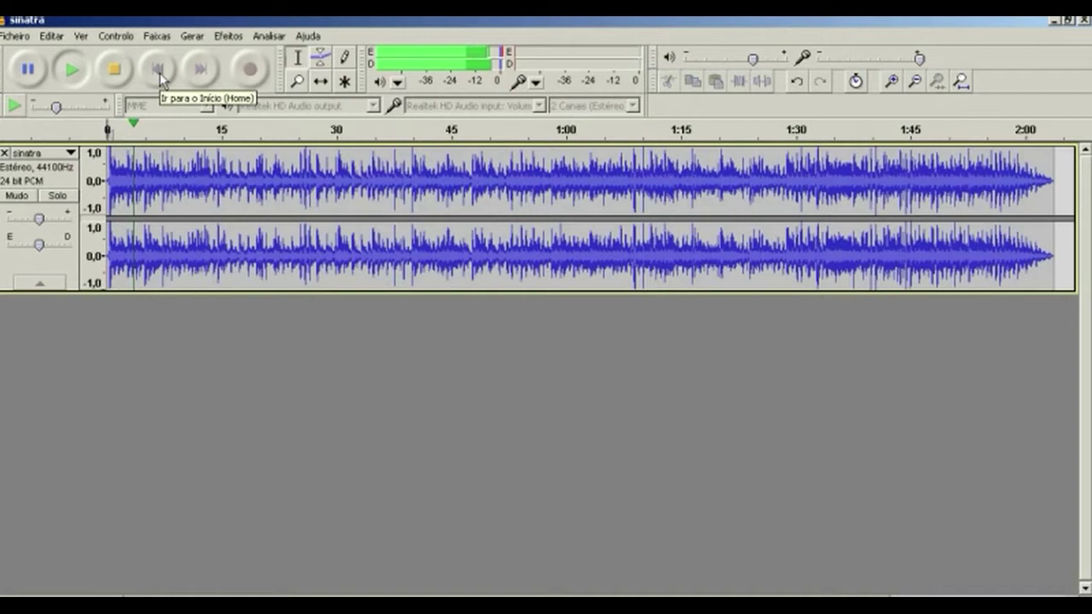
Import the "back new york" audio file as a second track below the sinatra track
{"action": "left_click", "coordinate": [160, 75]}
{"action": "key", "text": "ctrl+o"}
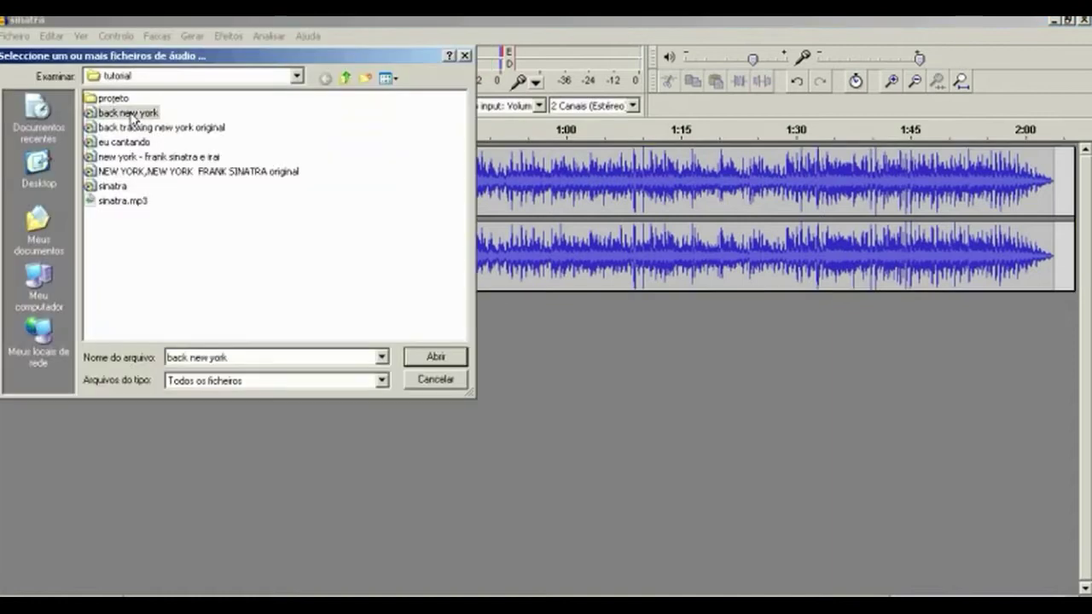
{"action": "left_click", "coordinate": [436, 359]}
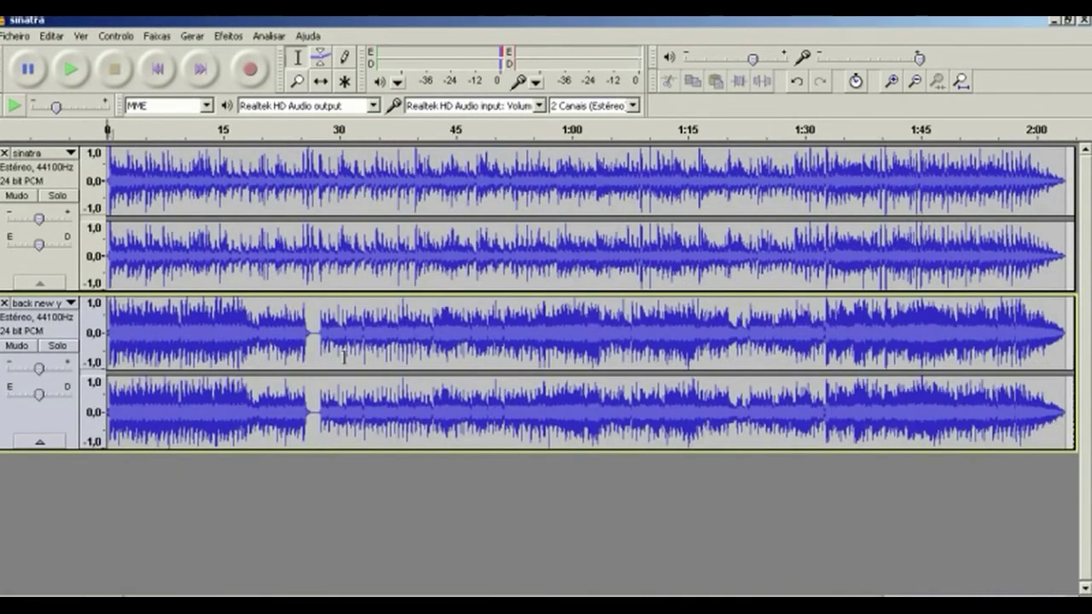
Align the back new york track with the sinatra track using Time Shift, comparing their start and end, and play both to check synchronisation
{"action": "left_click", "coordinate": [297, 81]}
{"action": "left_click", "coordinate": [124, 255]}
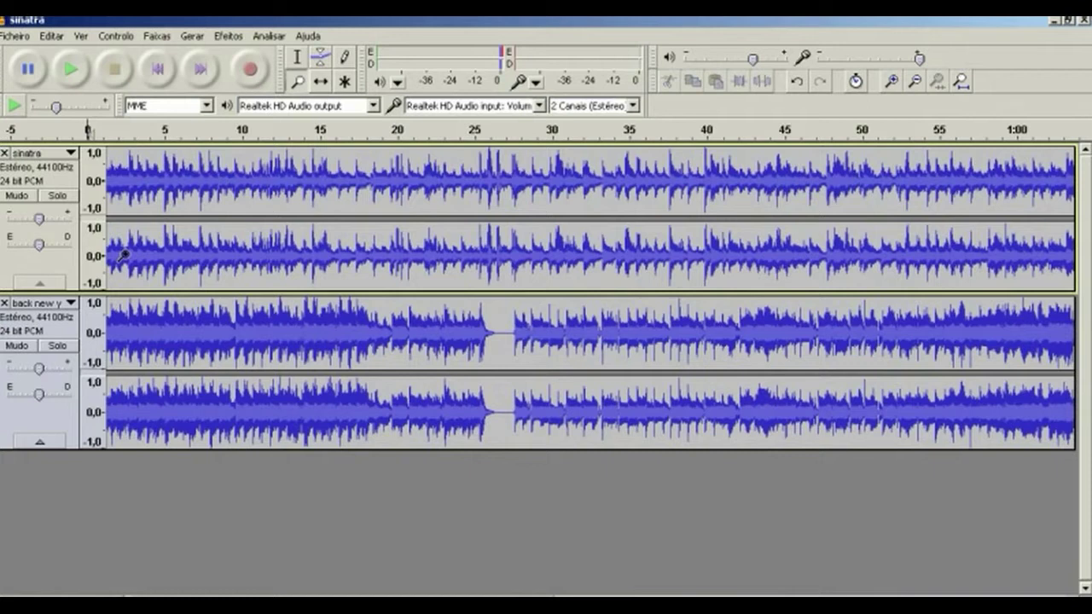
{"action": "left_click", "coordinate": [124, 254]}
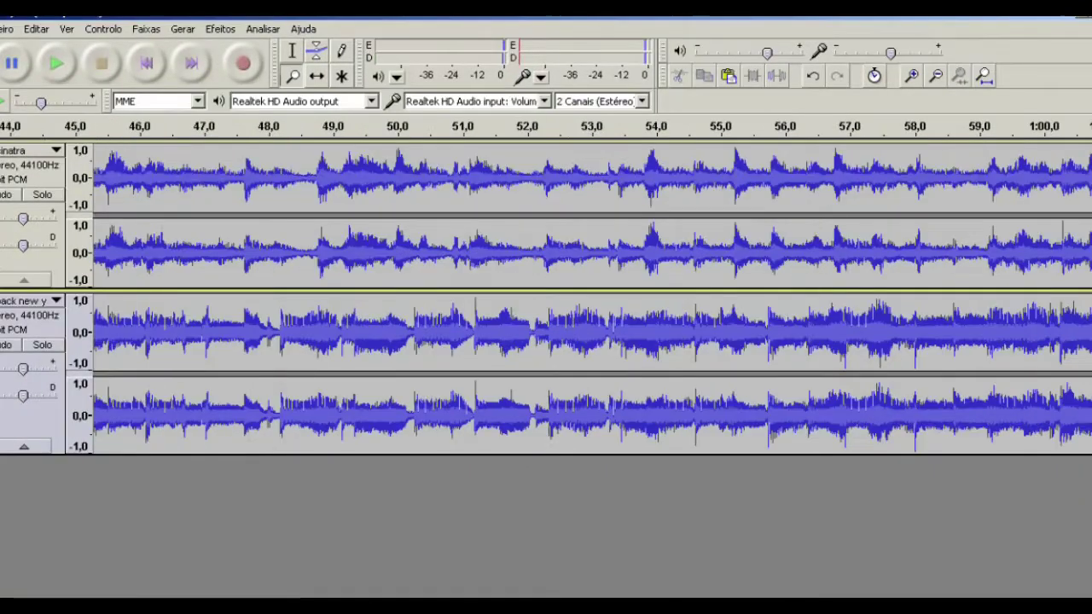
{"action": "scroll", "coordinate": [592, 299], "scroll_direction": "right", "scroll_amount": 15}
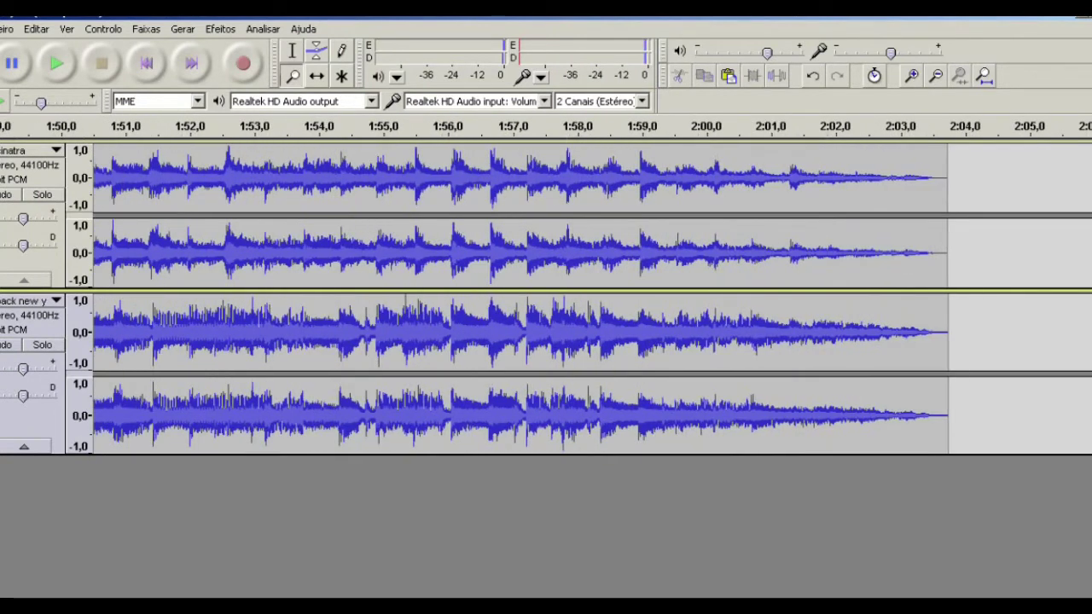
{"action": "scroll", "coordinate": [592, 298], "scroll_direction": "left", "scroll_amount": 20}
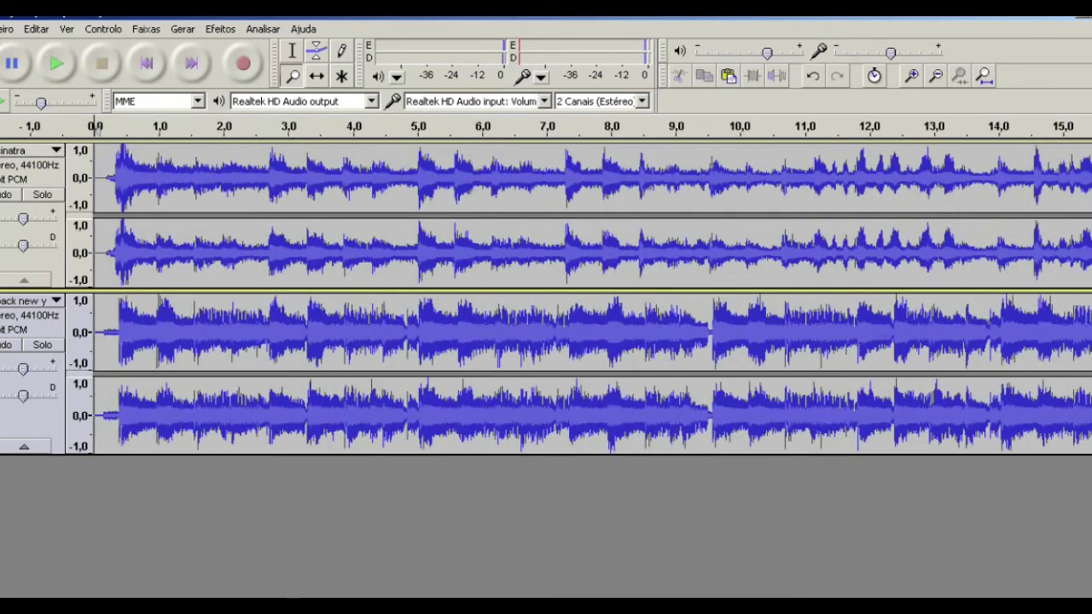
{"action": "left_click", "coordinate": [316, 76]}
{"action": "mouse_move", "coordinate": [520, 333]}
{"action": "left_mouse_down"}
{"action": "mouse_move", "coordinate": [530, 333]}
{"action": "mouse_move", "coordinate": [501, 333]}
{"action": "mouse_move", "coordinate": [601, 333]}
{"action": "mouse_move", "coordinate": [517, 332]}
{"action": "left_mouse_up"}
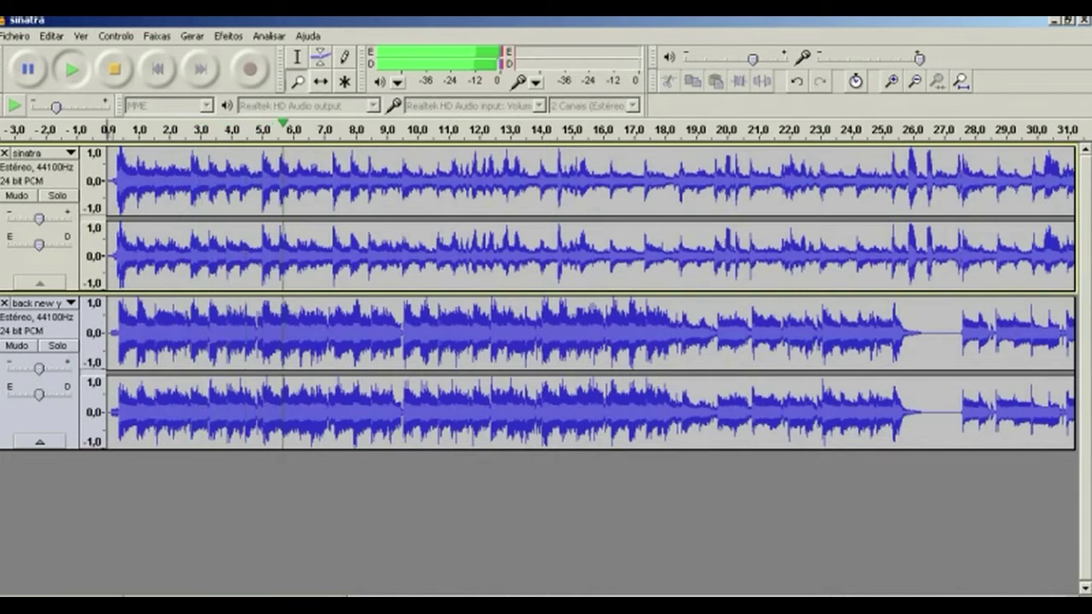
{"action": "key", "text": "space"}
{"action": "left_click", "coordinate": [17, 37]}
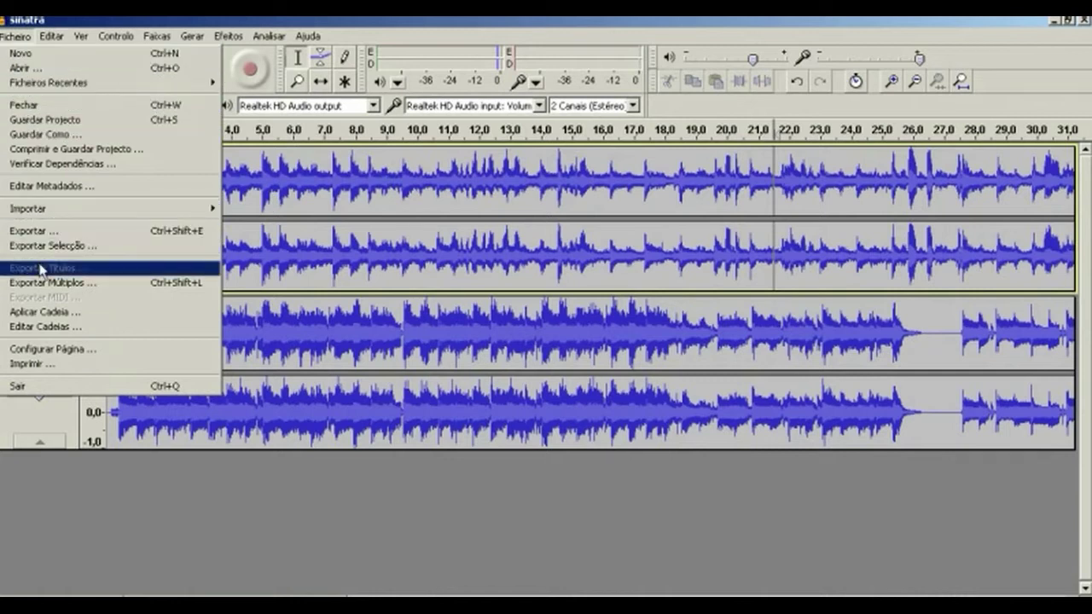
{"action": "mouse_move", "coordinate": [36, 213]}
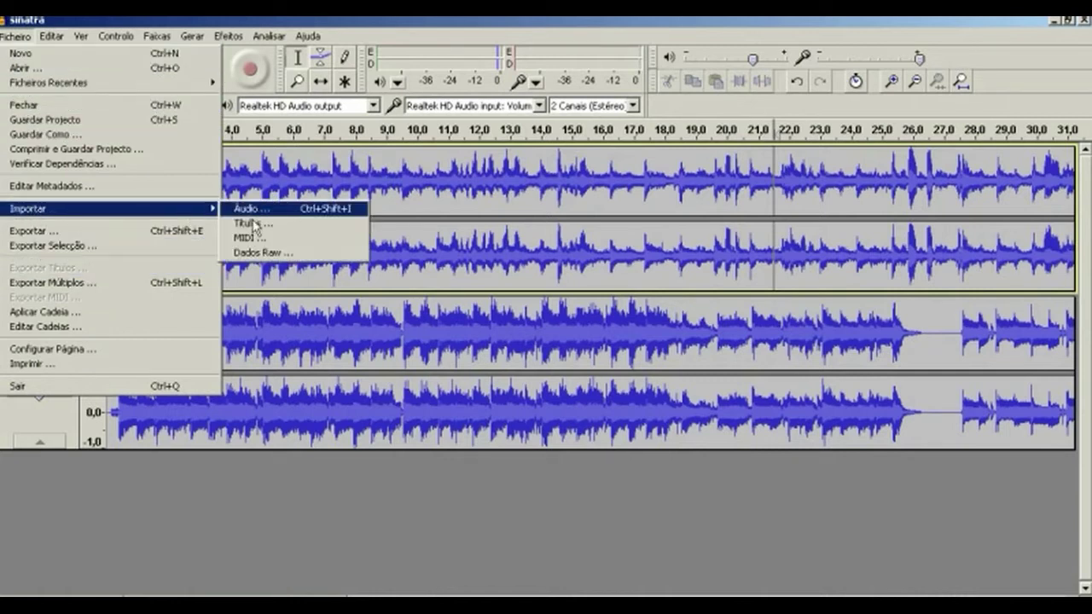
{"action": "left_click", "coordinate": [351, 547]}
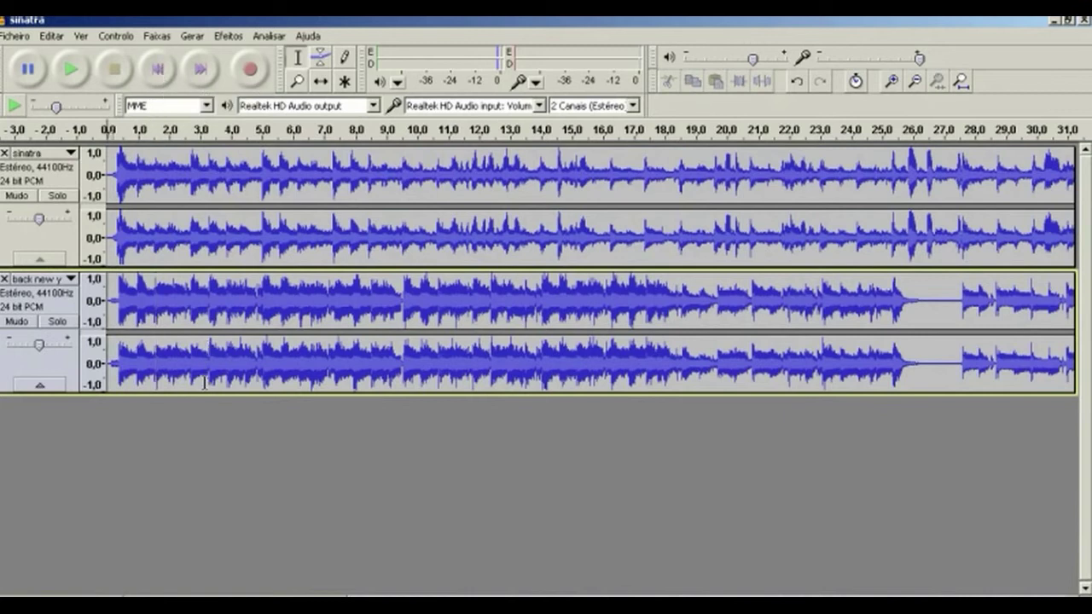
Mute the back new york track and start recording the vocals while the original song plays
{"action": "left_click", "coordinate": [16, 324]}
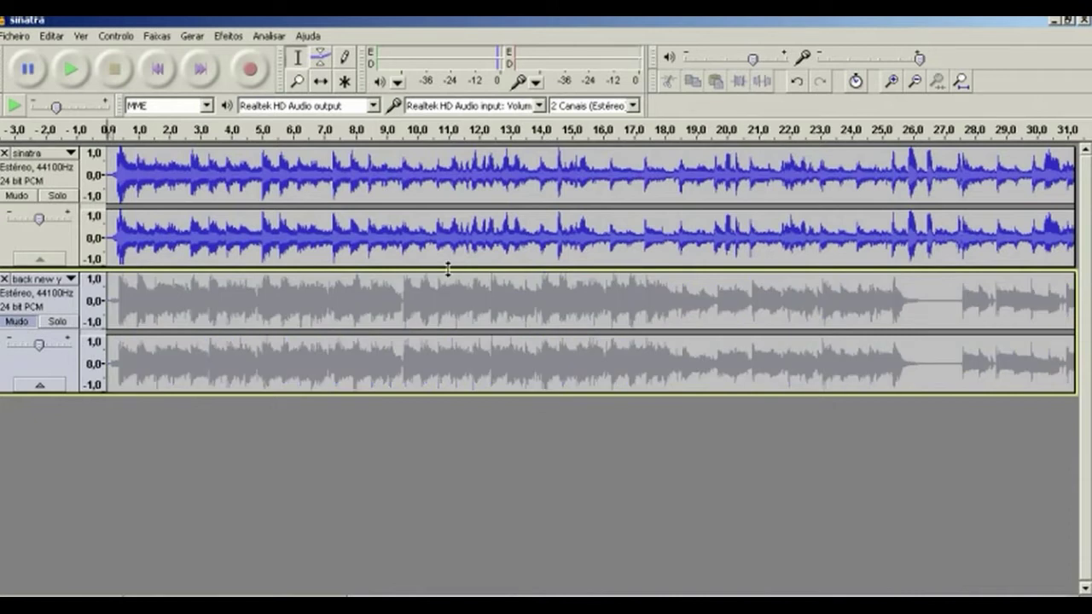
{"action": "left_click", "coordinate": [765, 174]}
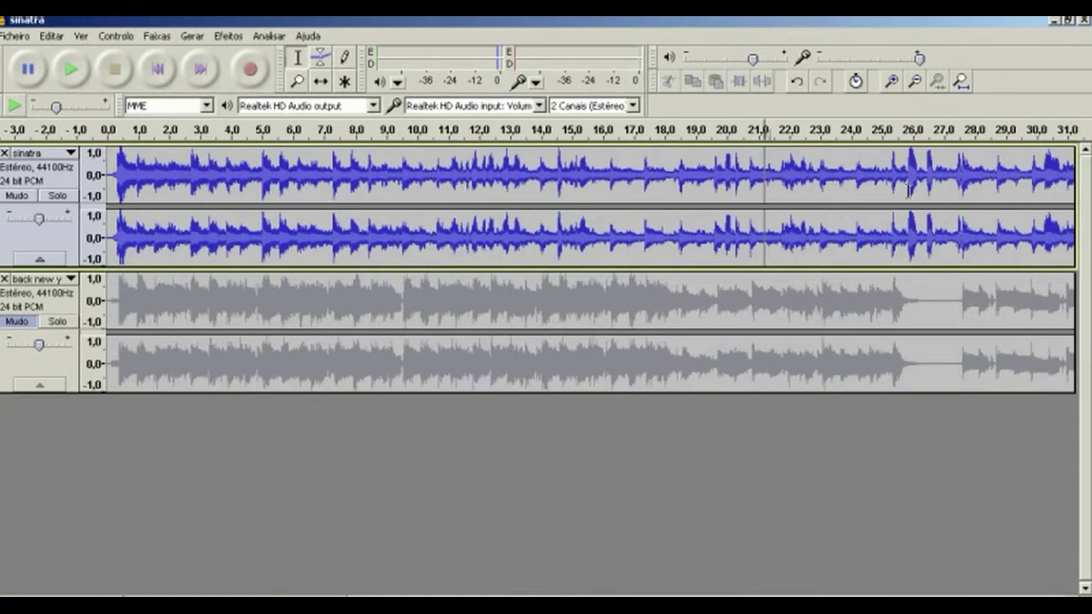
{"action": "left_click", "coordinate": [786, 175]}
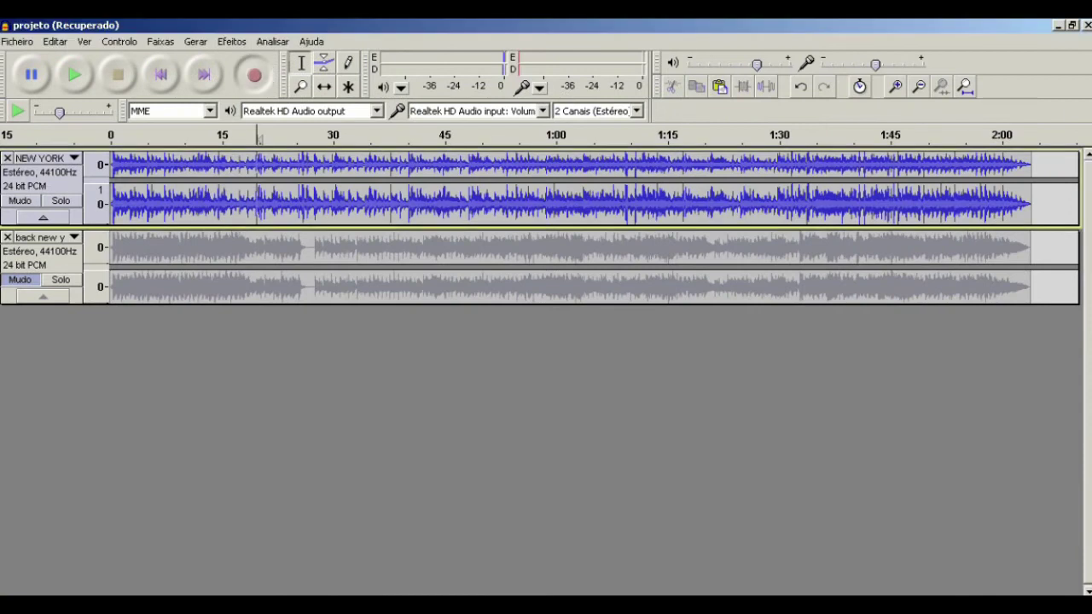
{"action": "key", "text": "r"}
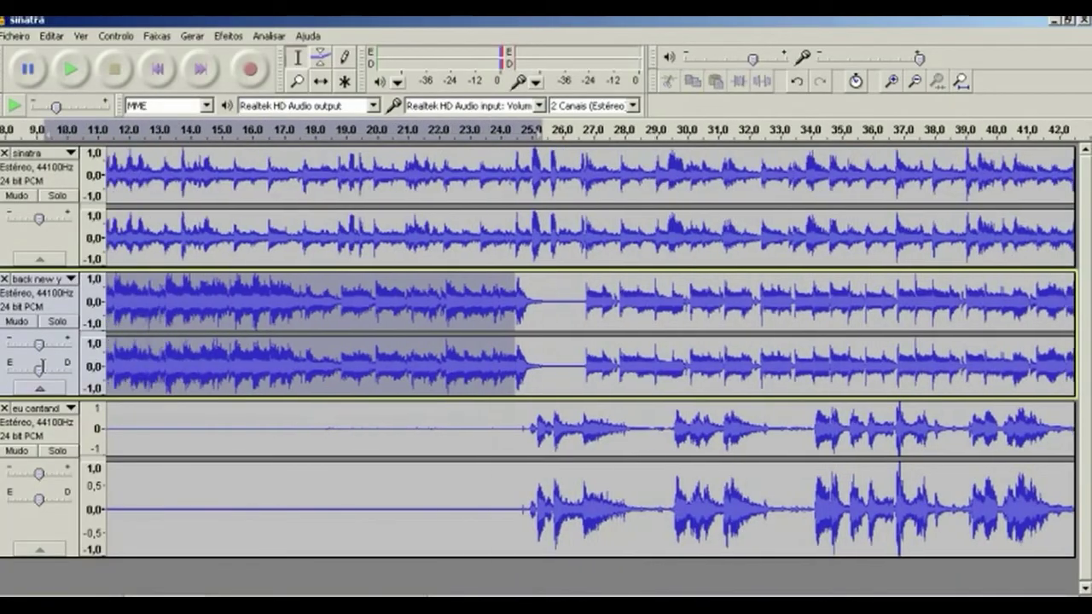
Silence the back new york track from its start to about 25.3 s
{"action": "left_click_drag", "start_coordinate": [43, 367], "coordinate": [43, 365]}
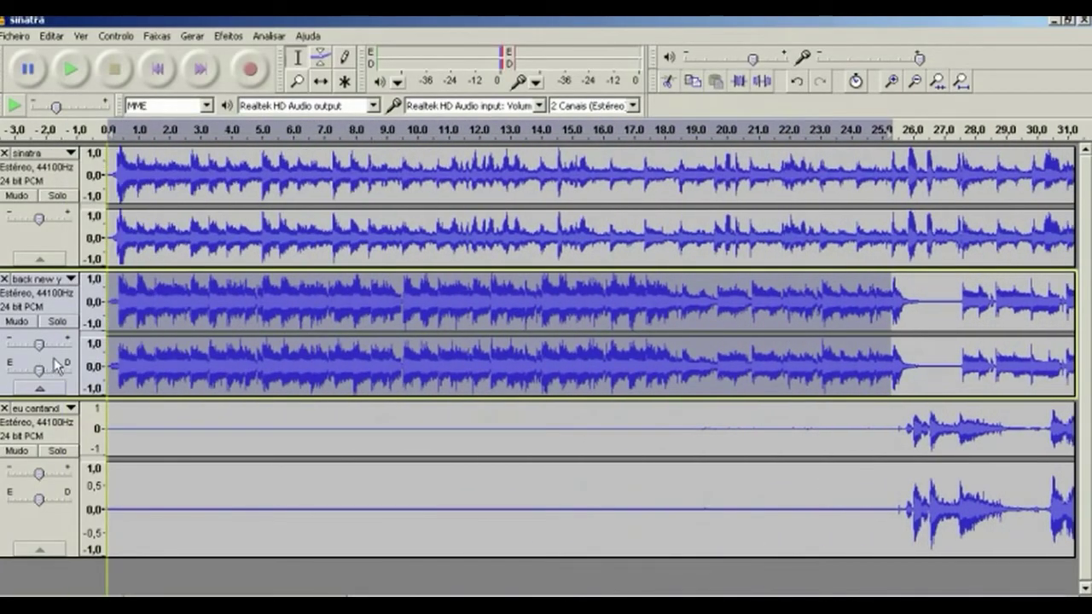
{"action": "key", "text": "ctrl+l"}
Play the mix from about 25 s, where the vocals enter, and mute the sinatra track
{"action": "left_click_drag", "start_coordinate": [314, 601], "coordinate": [463, 601]}
{"action": "scroll", "coordinate": [373, 424], "scroll_direction": "down", "scroll_amount": 2}
{"action": "left_click", "coordinate": [371, 425]}
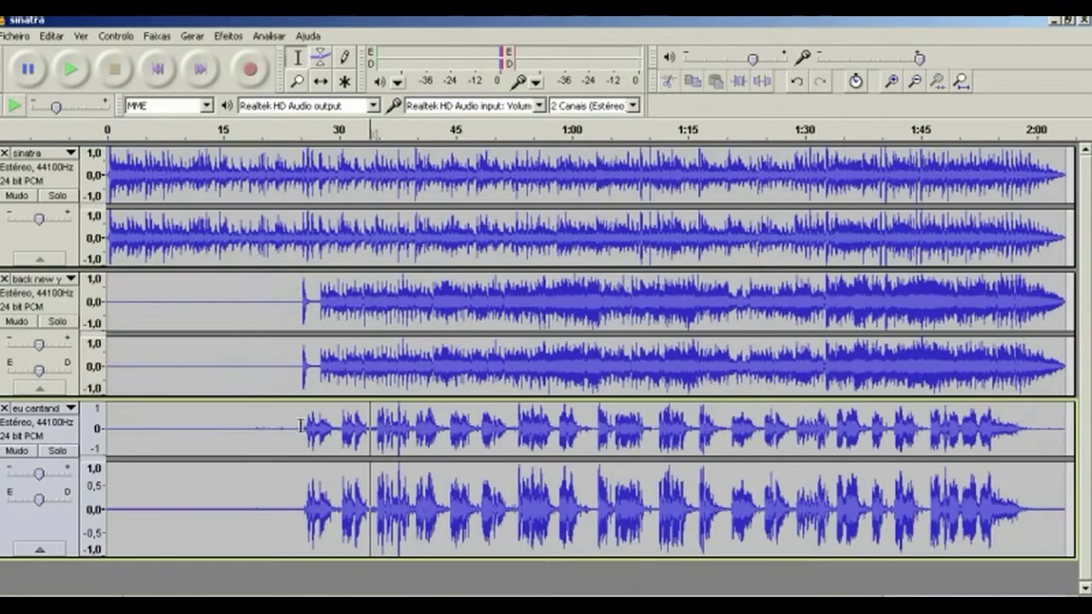
{"action": "left_click", "coordinate": [301, 424]}
{"action": "key", "text": "space"}
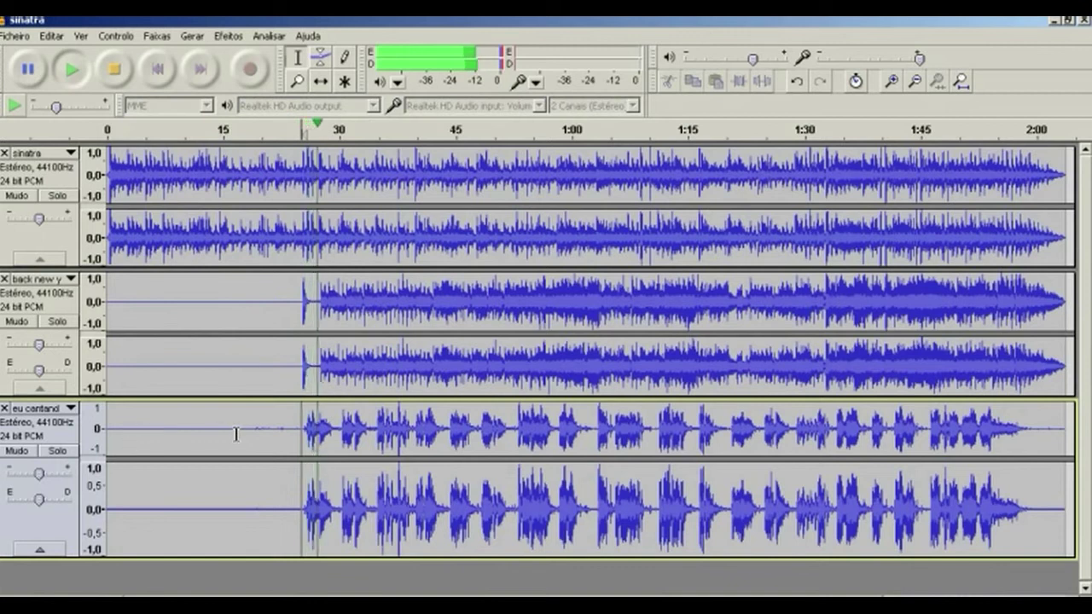
{"action": "left_click", "coordinate": [17, 196]}
{"action": "key", "text": "space"}
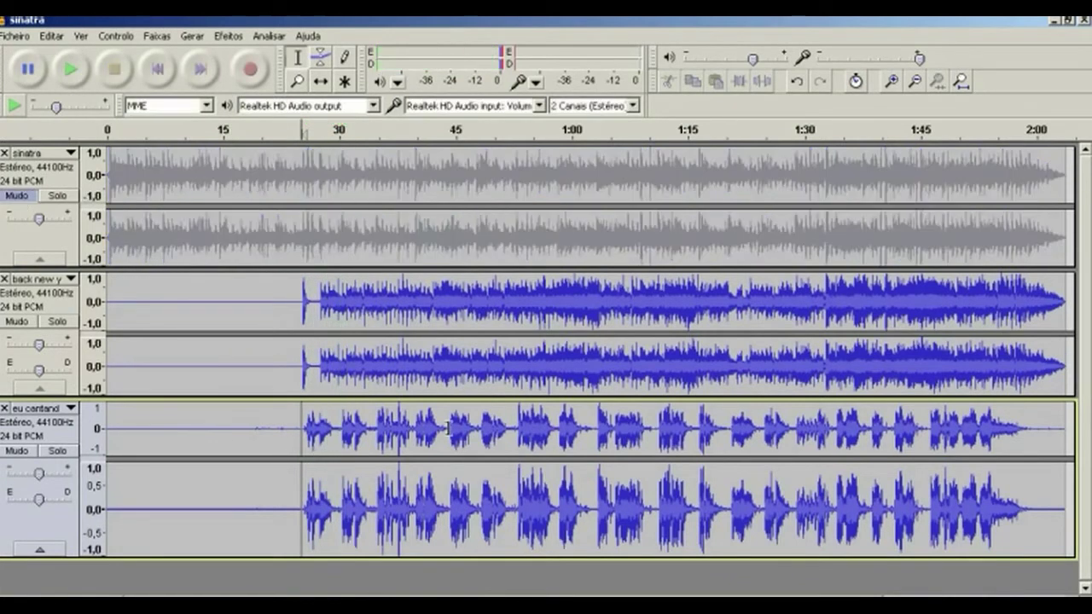
Silence the eu cantando vocal track from about 44 s to 1:03
{"action": "left_click_drag", "start_coordinate": [447, 428], "coordinate": [595, 435]}
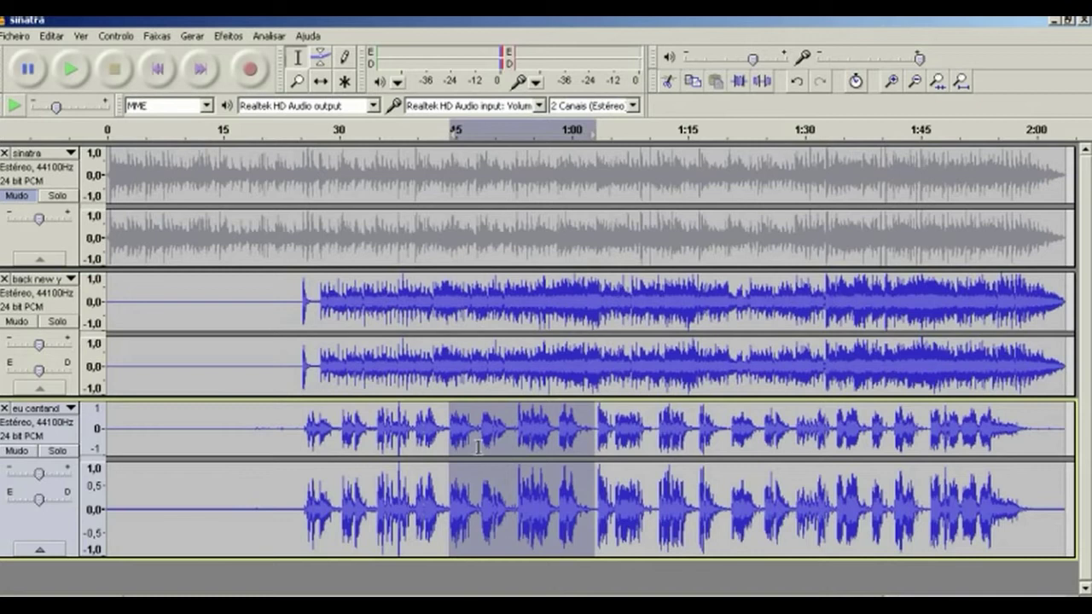
{"action": "key", "text": "ctrl+l"}
Silence the sinatra track from about 25.5 s to 42.6 s, where the recorded vocals are heard
{"action": "left_click_drag", "start_coordinate": [143, 179], "coordinate": [673, 214]}
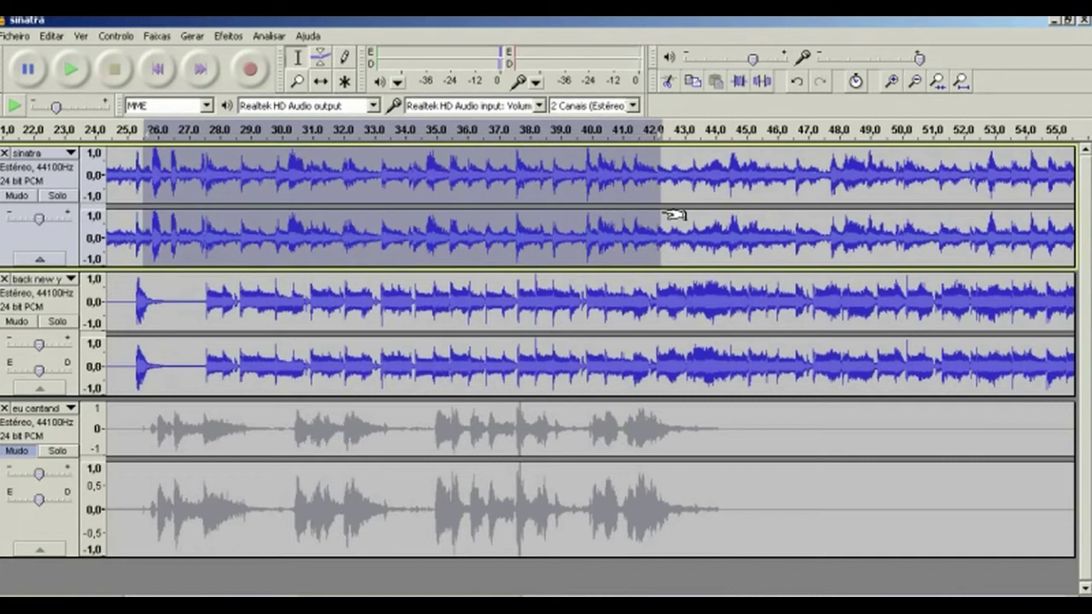
{"action": "left_click_drag", "start_coordinate": [673, 214], "coordinate": [685, 214]}
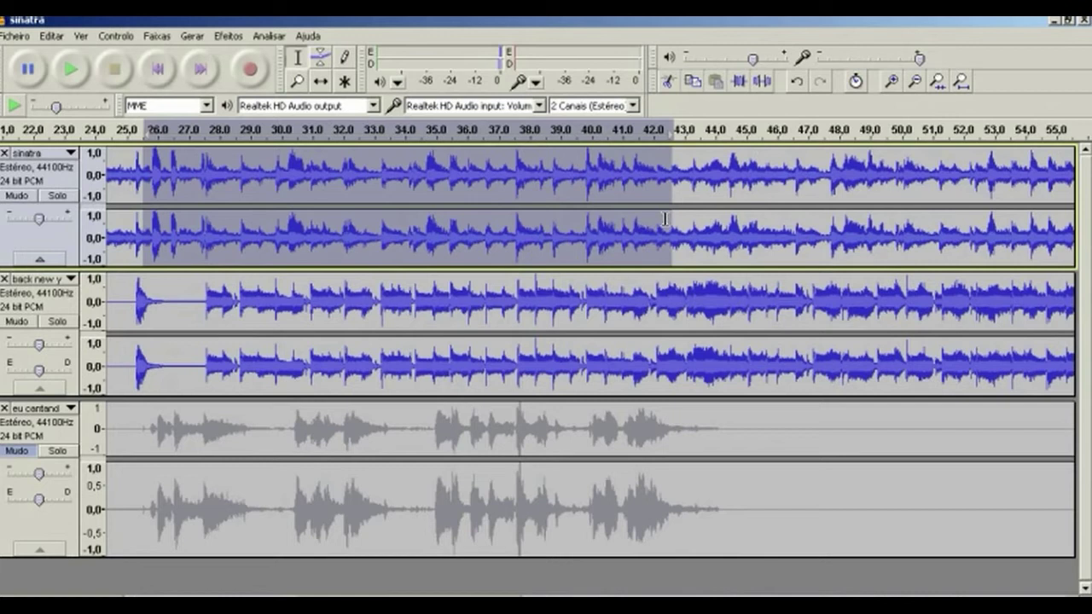
{"action": "key", "text": "ctrl+l"}
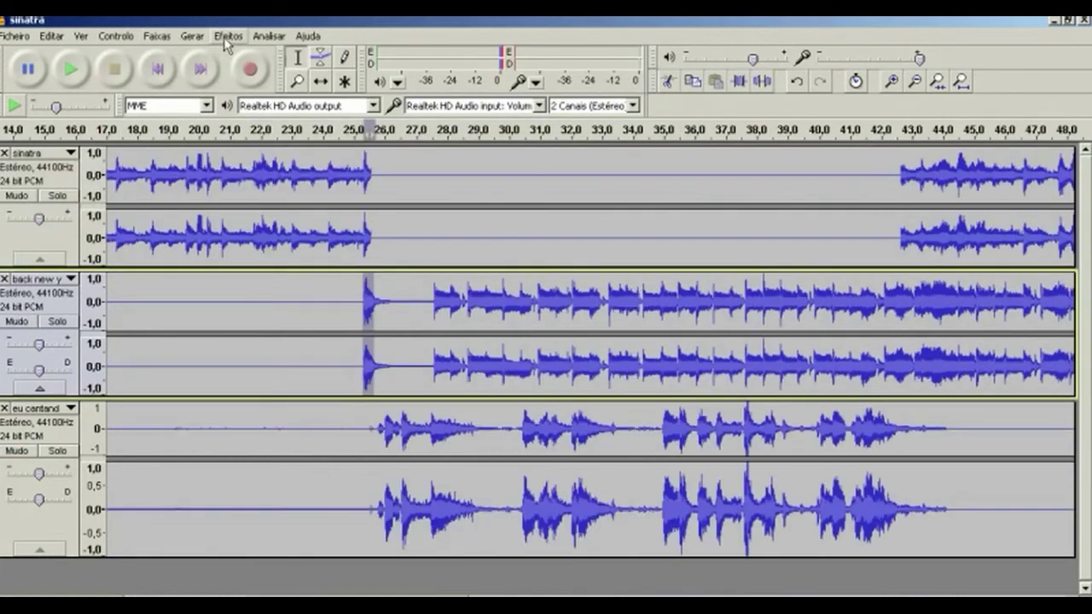
Apply Cross Fade In to the start of the back new york audio at about 25.5 s and listen to the transition
{"action": "left_click", "coordinate": [229, 37]}
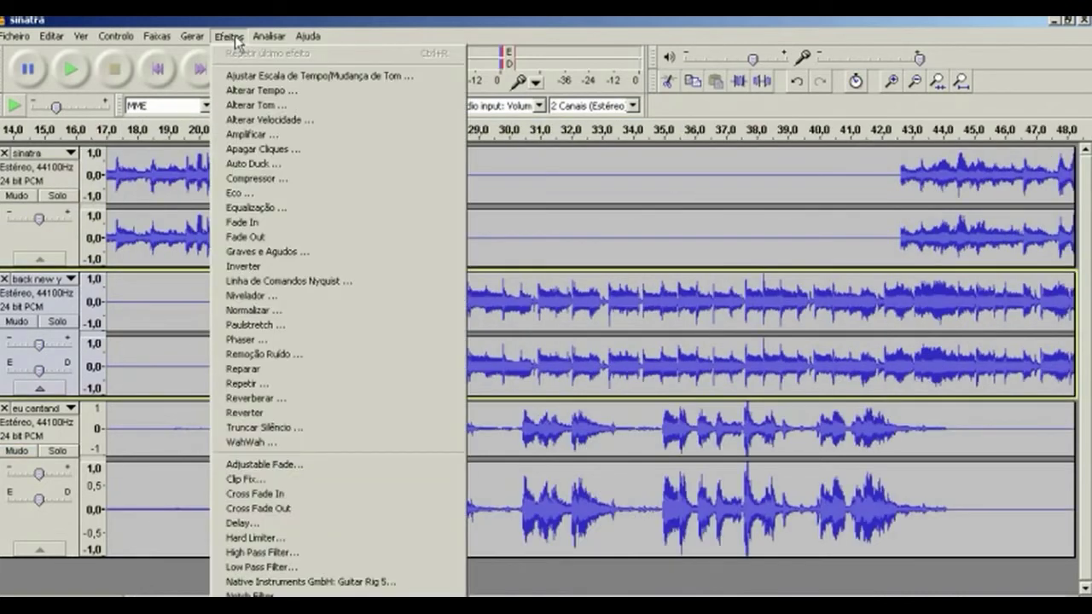
{"action": "left_click", "coordinate": [280, 491]}
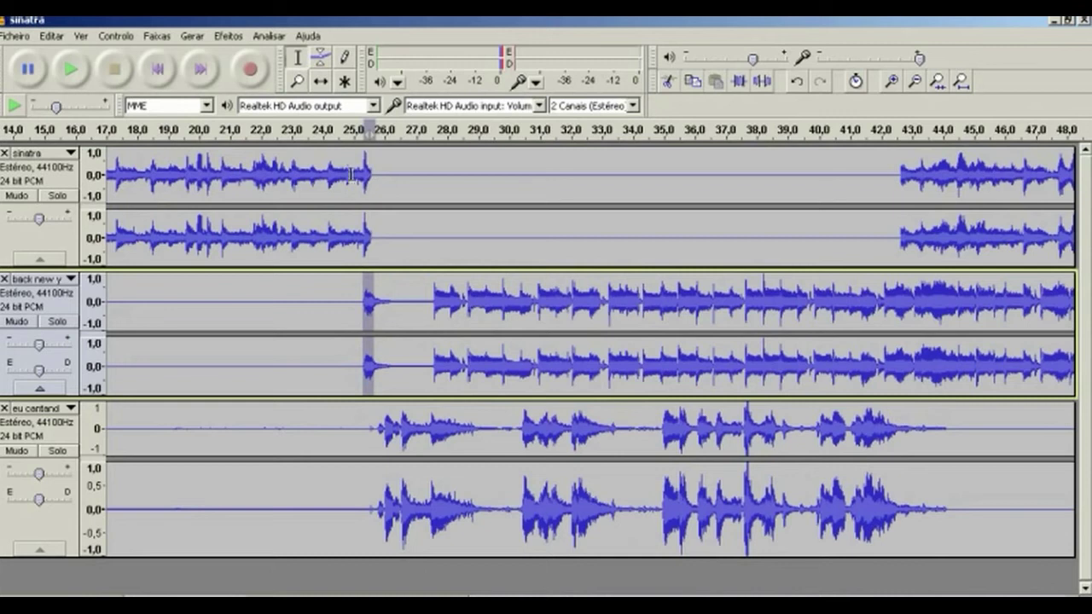
{"action": "left_click", "coordinate": [315, 172]}
{"action": "key", "text": "space"}
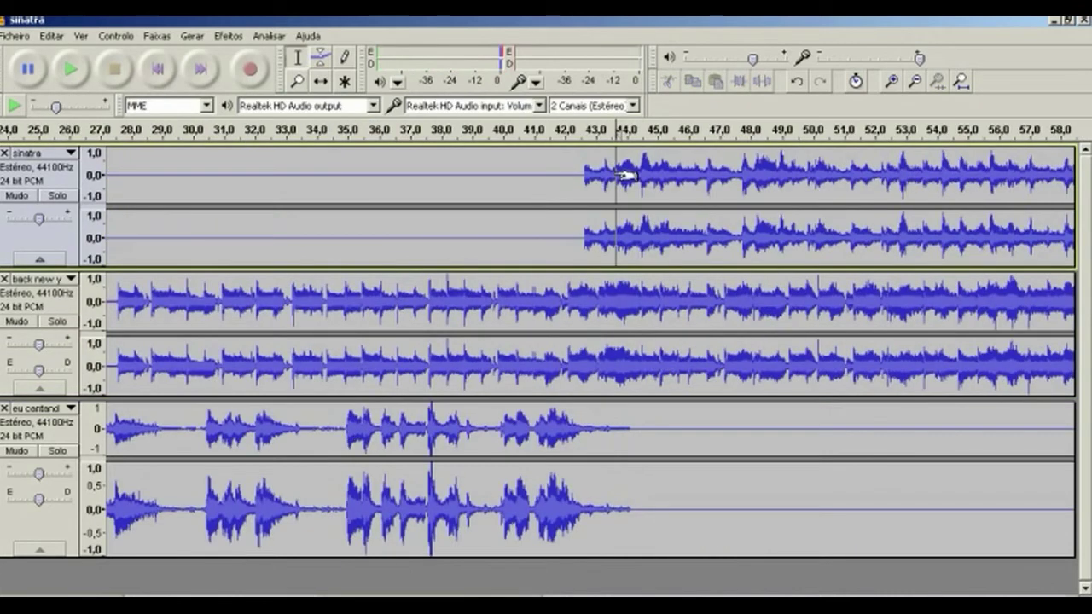
Extend the sinatra track's silence to about 43.6 s and silence the back new york track after about 43.9 s
{"action": "left_click_drag", "start_coordinate": [612, 176], "coordinate": [586, 181]}
{"action": "key", "text": "ctrl+l"}
{"action": "left_click_drag", "start_coordinate": [644, 302], "coordinate": [832, 307]}
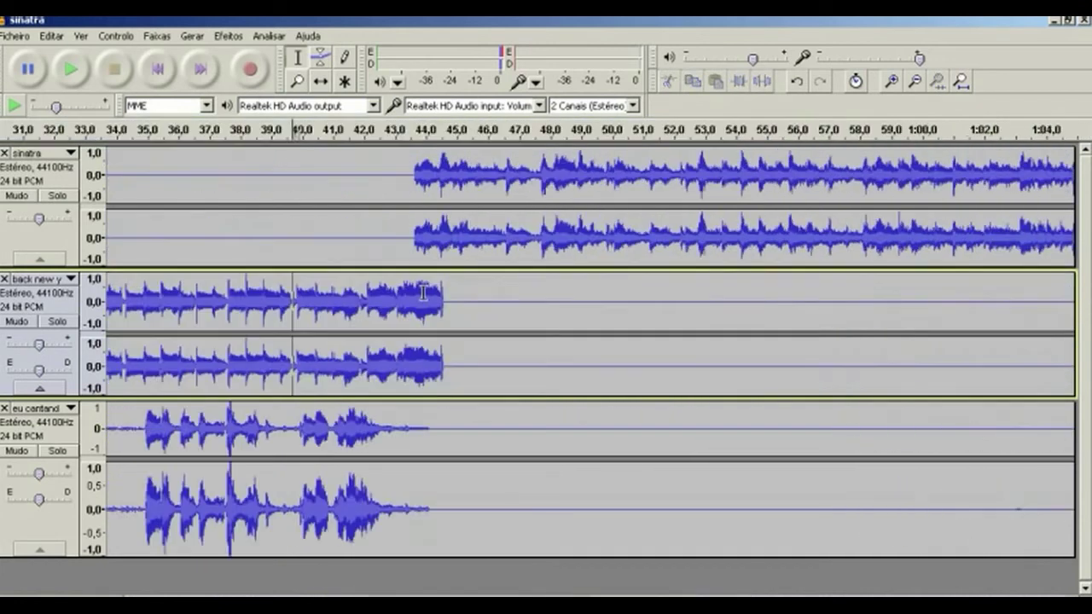
{"action": "left_click_drag", "start_coordinate": [424, 295], "coordinate": [462, 309]}
{"action": "key", "text": "Delete"}
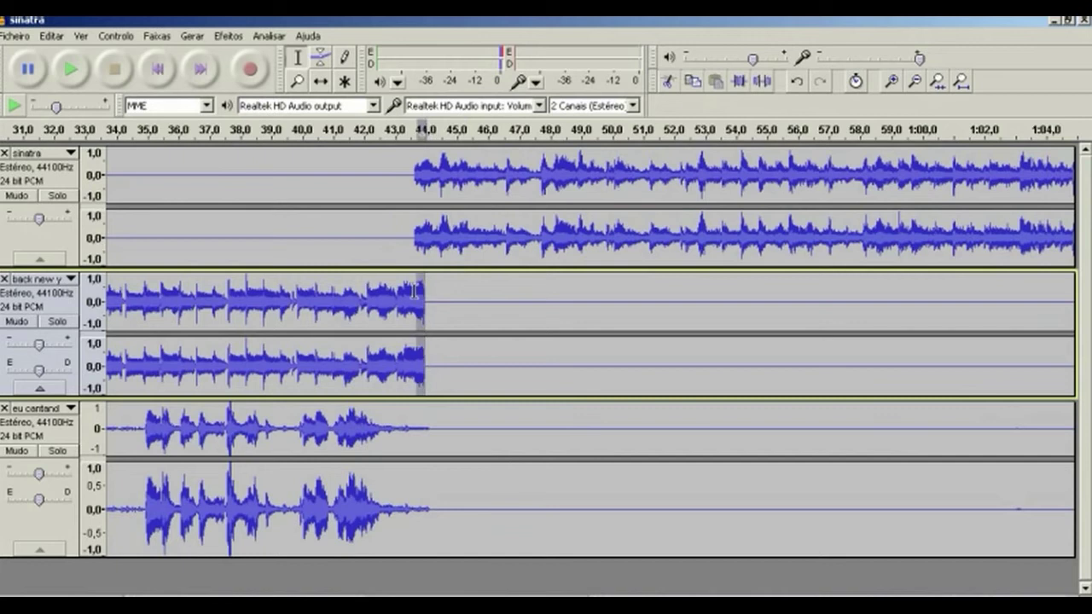
Crossfade at about 43.6 to 43.9 s, with Cross Fade Out on the back new york track and Cross Fade In on the sinatra track
{"action": "left_click", "coordinate": [227, 36]}
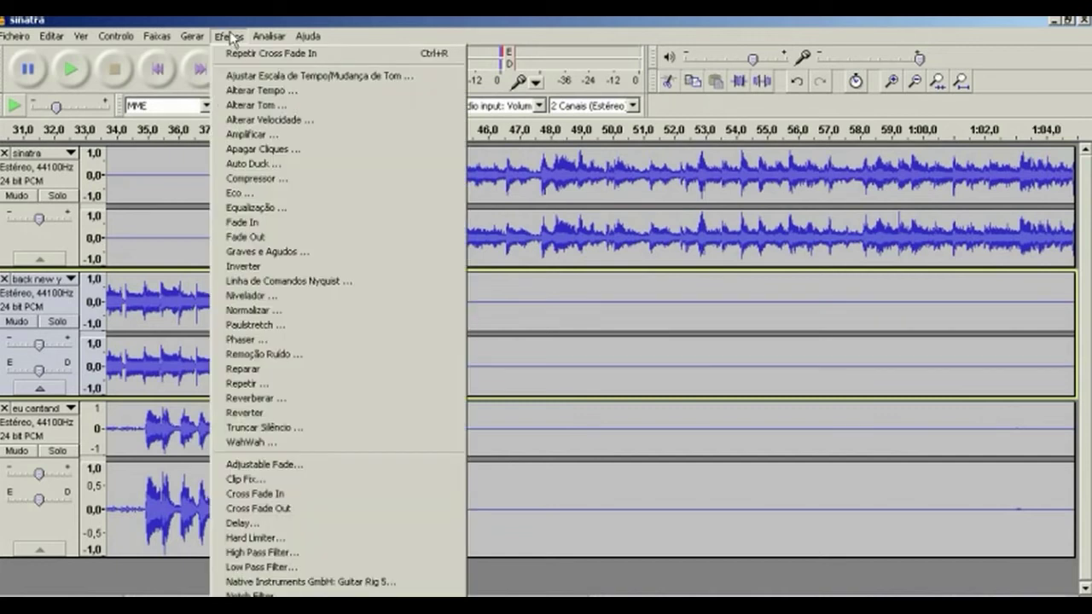
{"action": "left_click", "coordinate": [277, 512]}
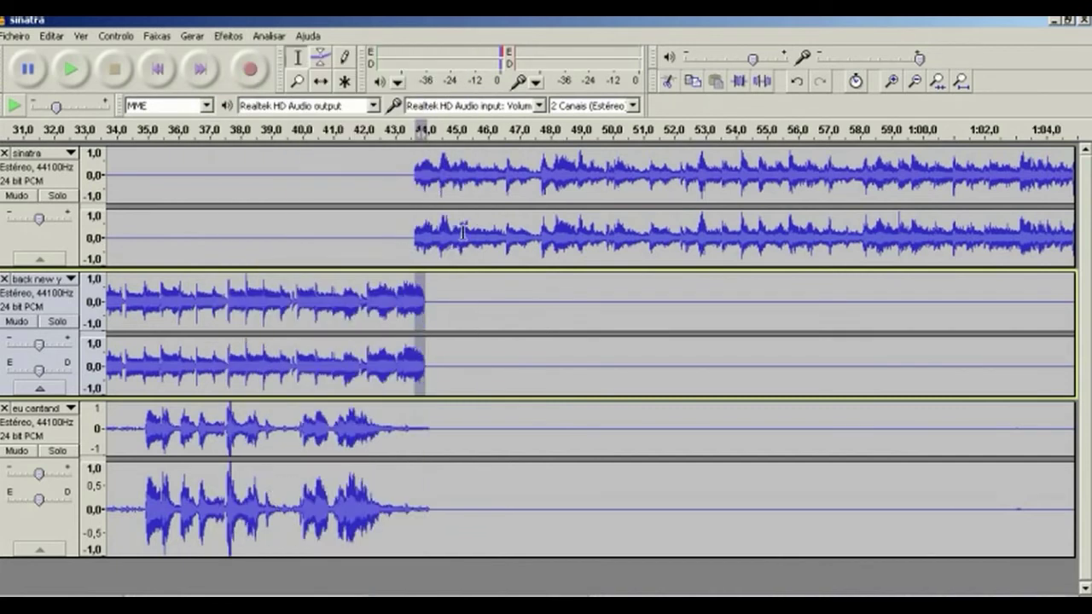
{"action": "left_click", "coordinate": [416, 173]}
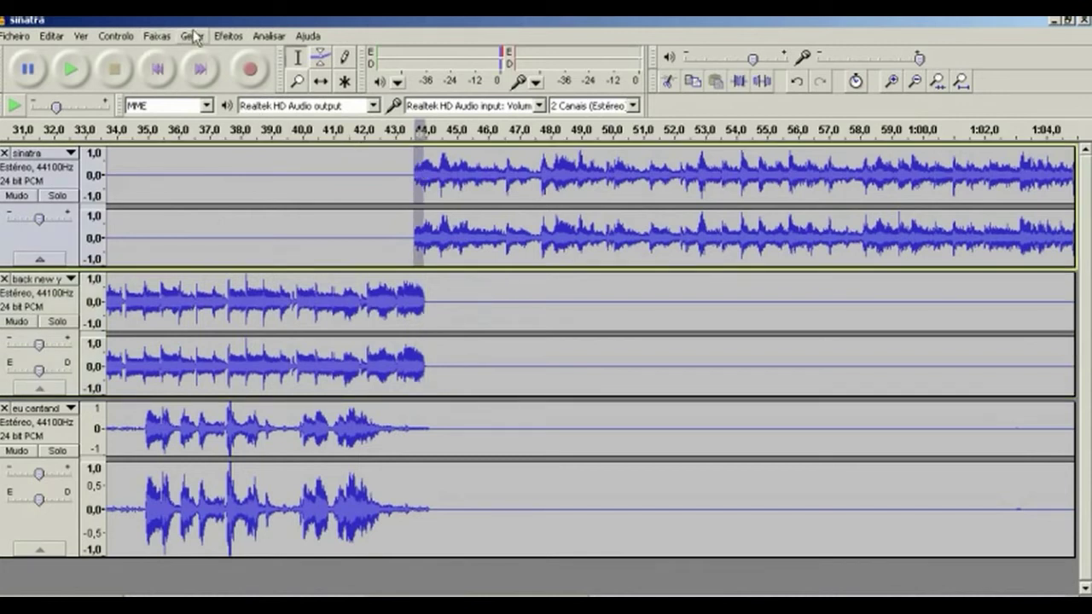
{"action": "left_click", "coordinate": [227, 35]}
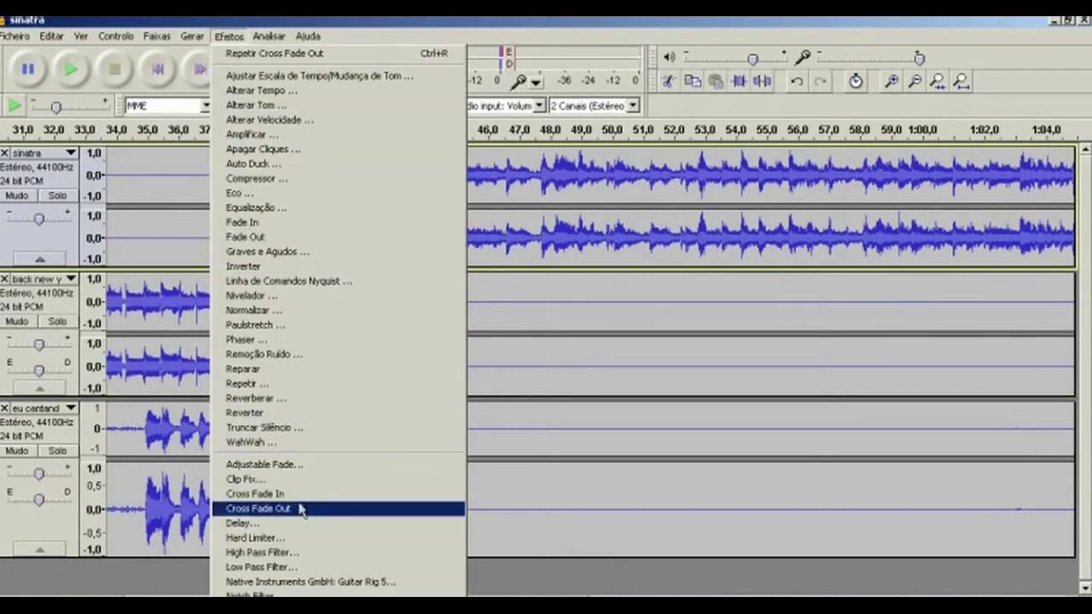
{"action": "left_click", "coordinate": [267, 494]}
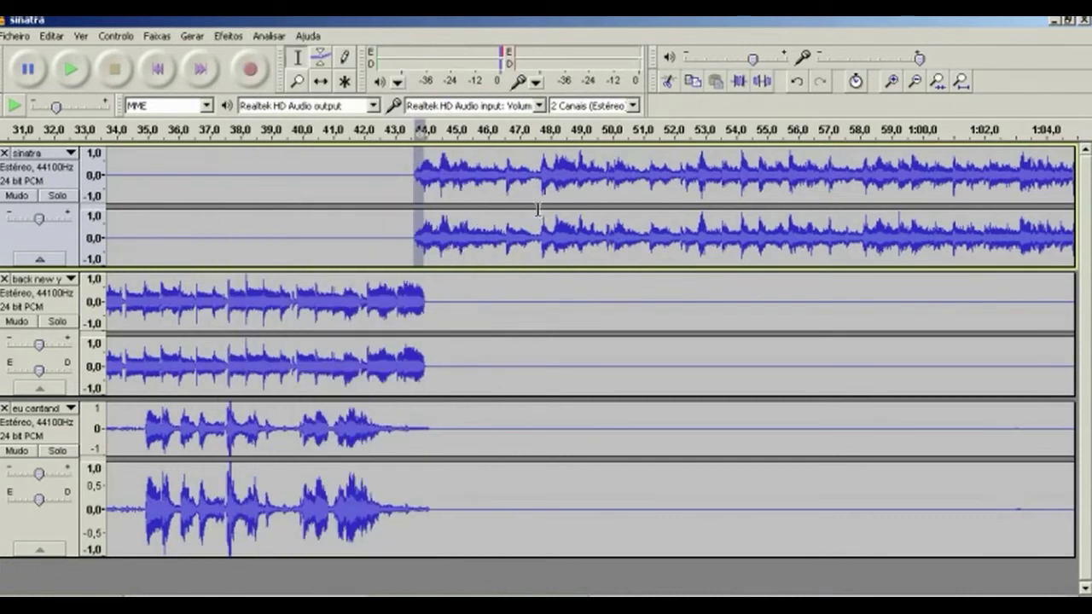
{"action": "left_click", "coordinate": [401, 300]}
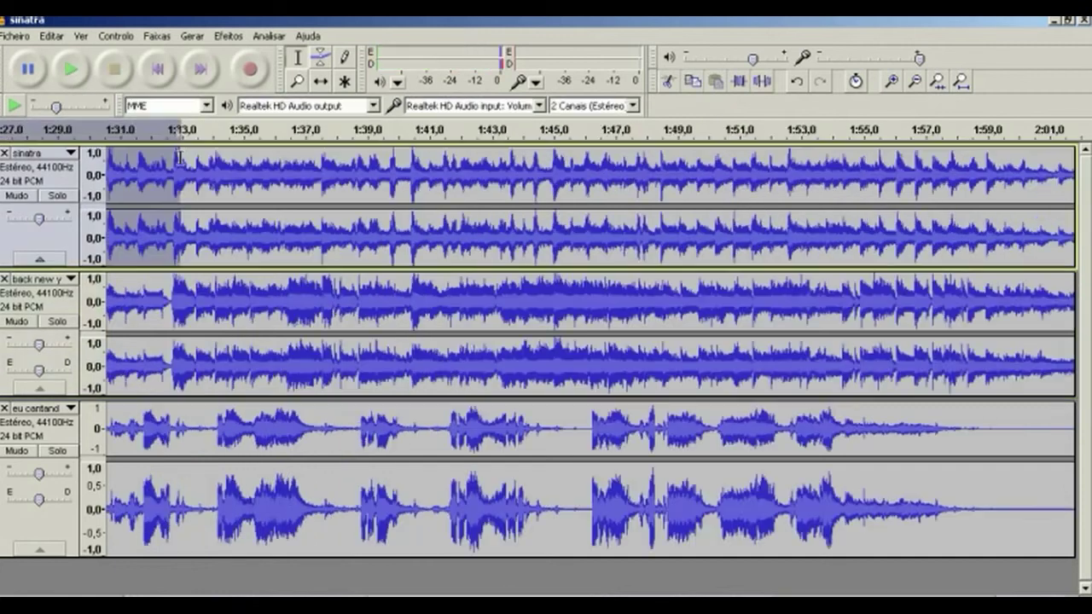
Silence the sinatra track from about 1:20 to 1:46
{"action": "left_click_drag", "start_coordinate": [182, 168], "coordinate": [583, 175]}
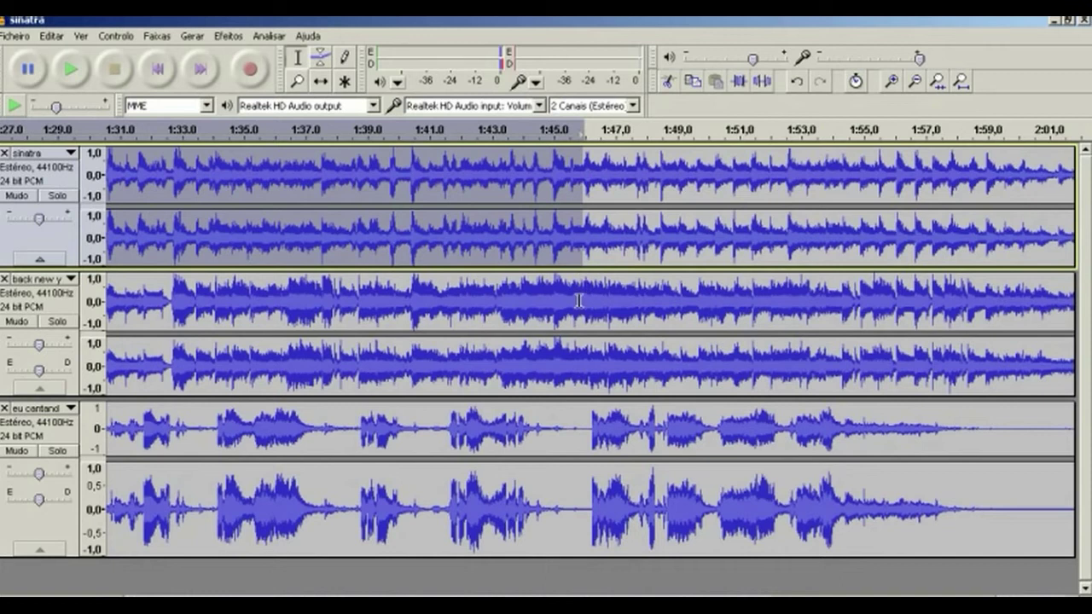
{"action": "key", "text": "ctrl+l"}
{"action": "left_click_drag", "start_coordinate": [800, 600], "coordinate": [621, 591]}
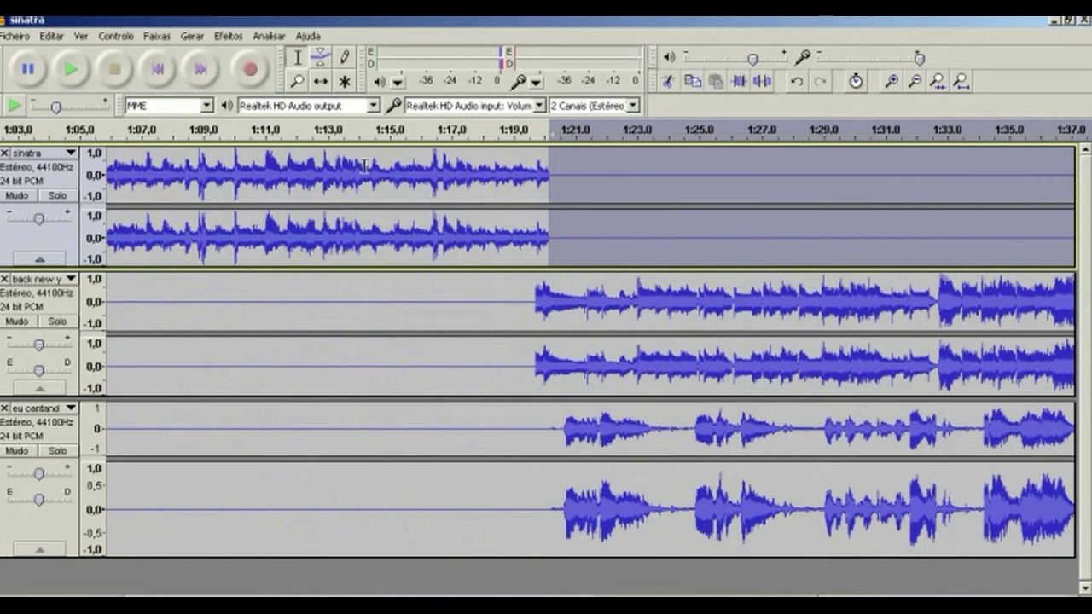
Crossfade at about 1:19.7 to 1:20.2, with Fade Out on the sinatra track and a fade-in on the back new york track
{"action": "left_click_drag", "start_coordinate": [535, 243], "coordinate": [551, 243]}
{"action": "left_click", "coordinate": [229, 36]}
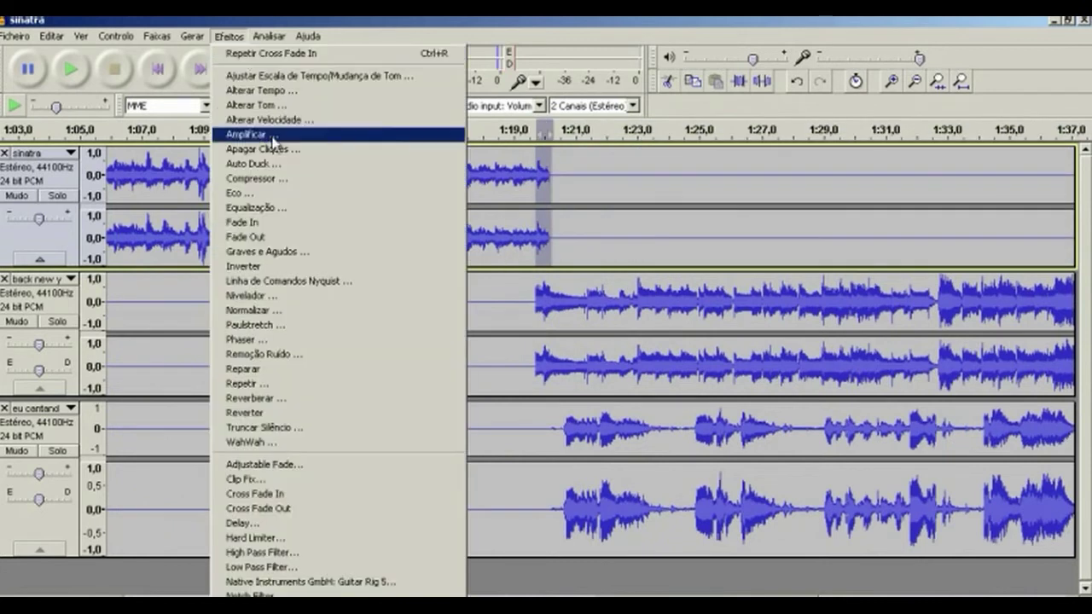
{"action": "left_click", "coordinate": [263, 244]}
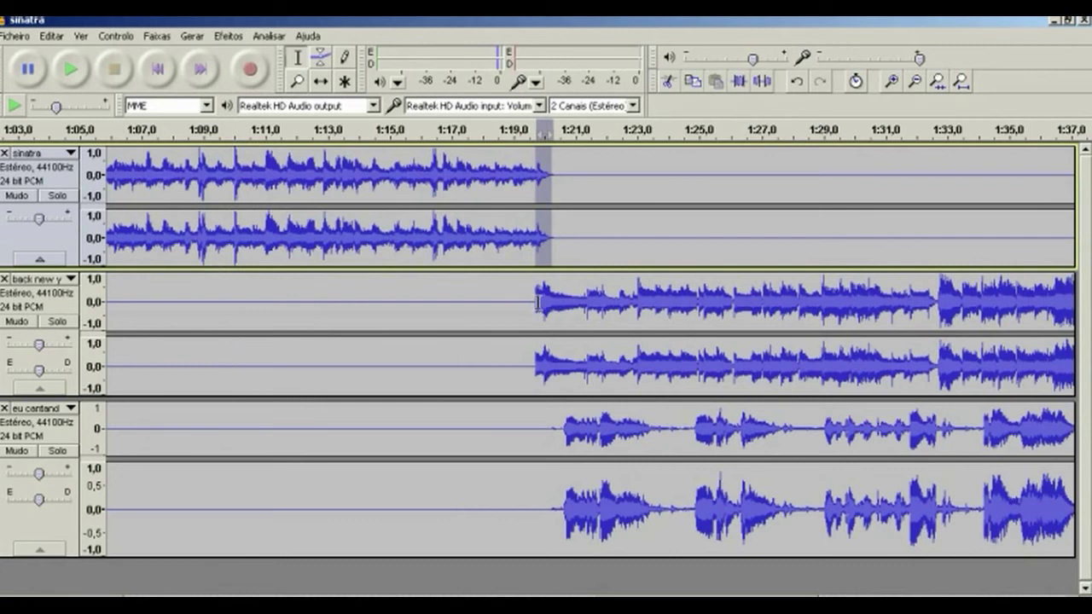
{"action": "left_click_drag", "start_coordinate": [537, 295], "coordinate": [550, 299]}
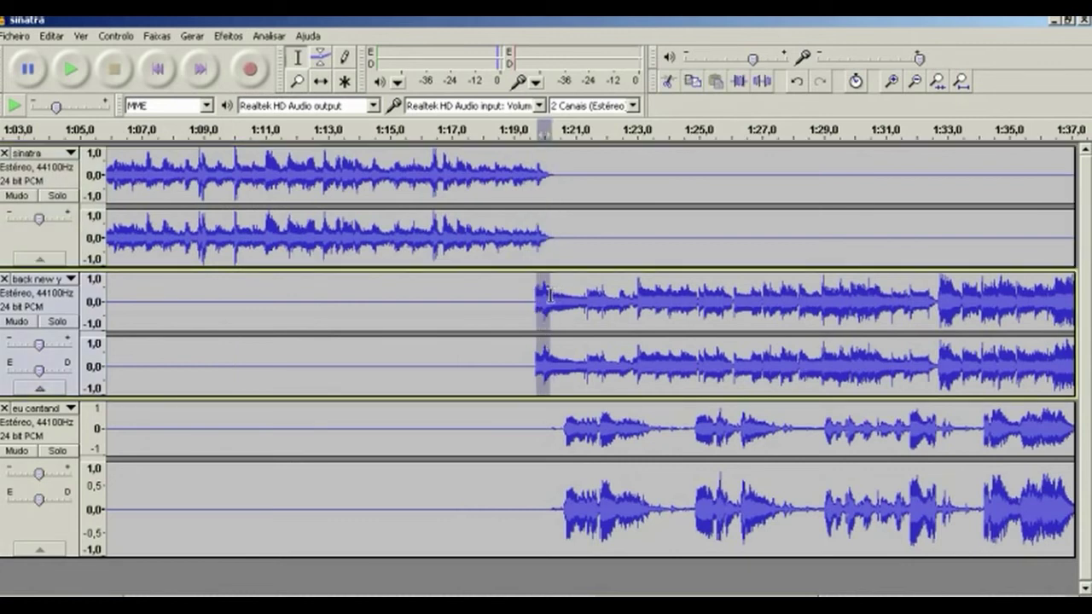
{"action": "left_click", "coordinate": [229, 36]}
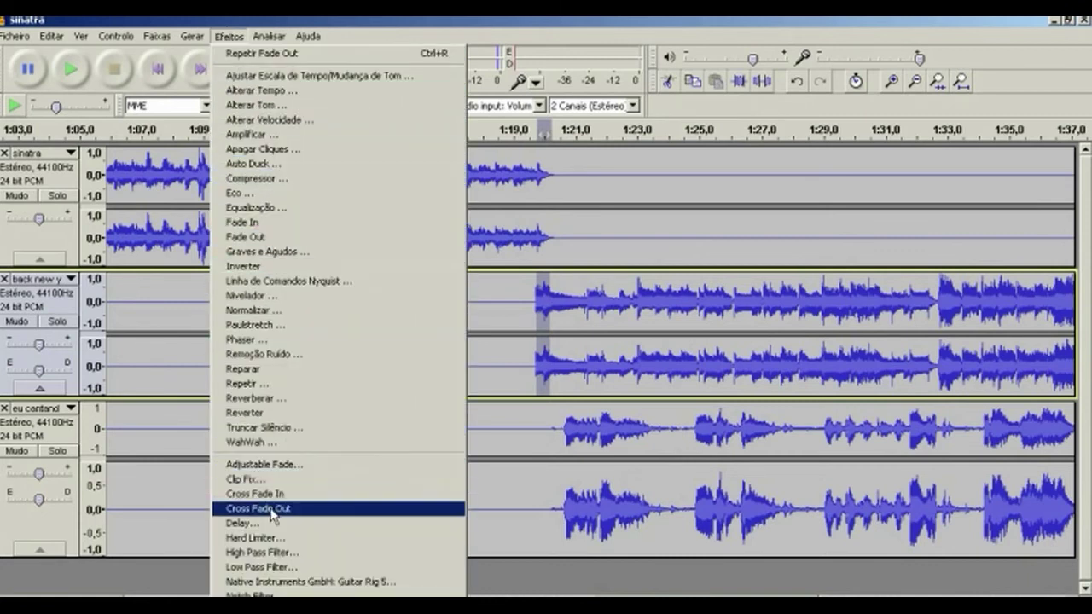
{"action": "left_click", "coordinate": [261, 237]}
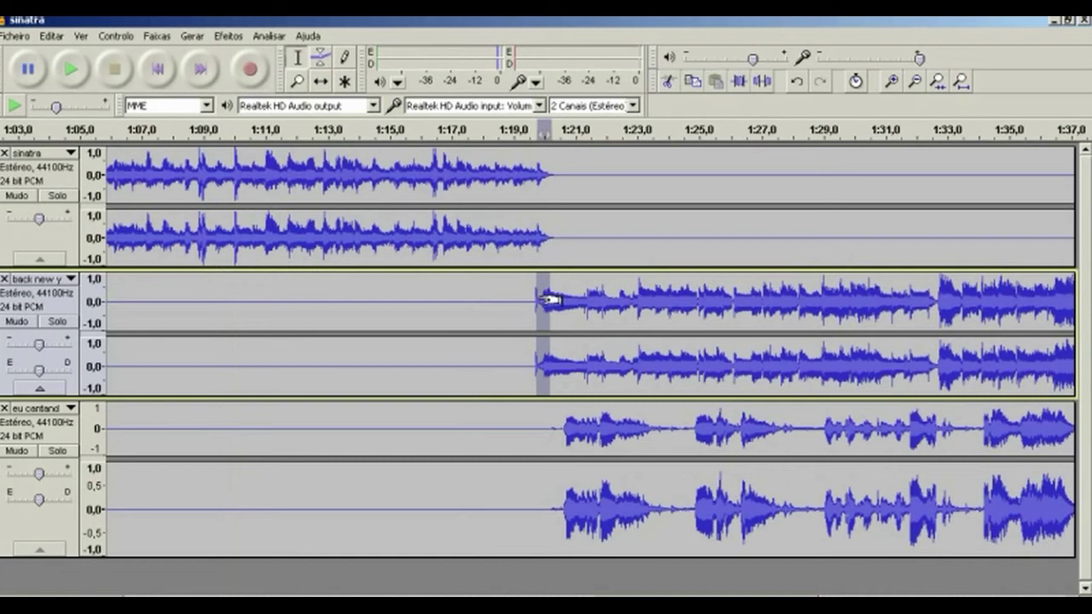
{"action": "left_click_drag", "start_coordinate": [530, 298], "coordinate": [538, 300]}
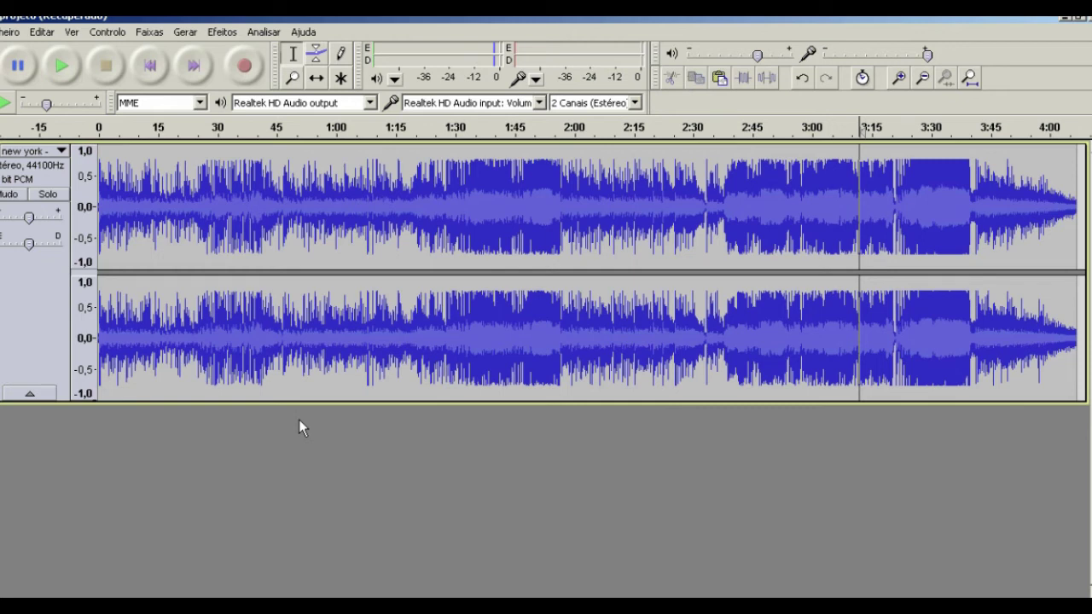
Listen to the mixed new york track from about 0:22 and place the playback cursor at about 2:25
{"action": "left_click", "coordinate": [185, 166]}
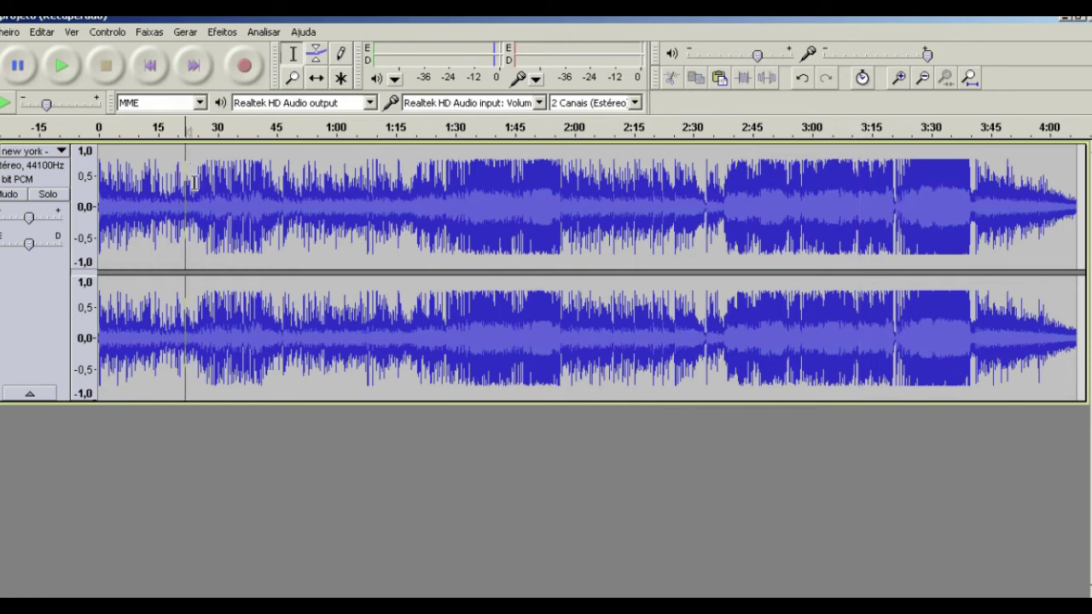
{"action": "key", "text": "space"}
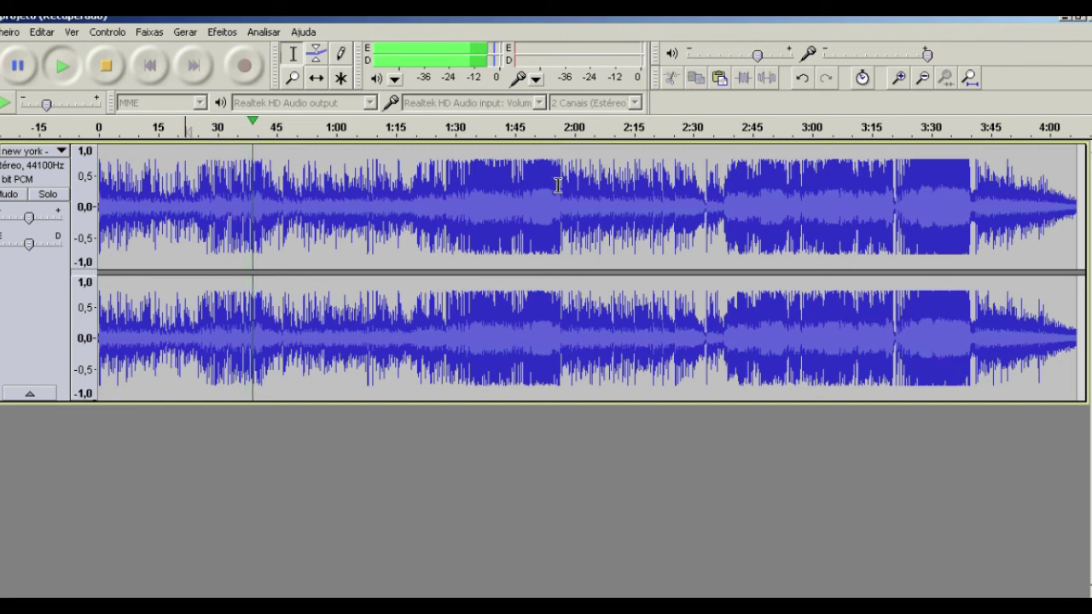
{"action": "left_click", "coordinate": [673, 184]}
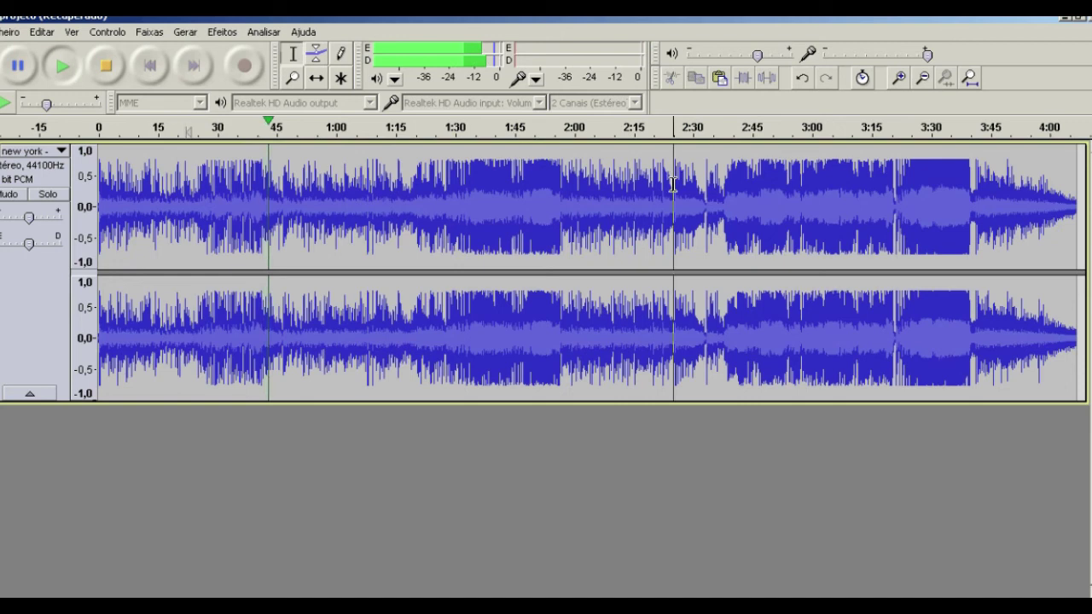